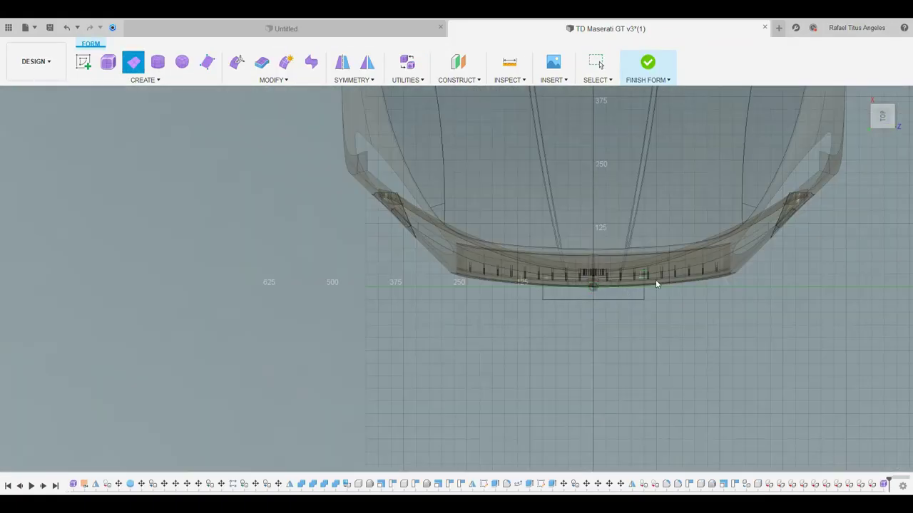
# Step: Drag the splitter fin's top edge so the end plate's side slants
pyautogui.moveTo(426, 244)
pyautogui.keyDown('shift'); pyautogui.mouseDown(button='middle')
pyautogui.moveTo(433, 280)
pyautogui.moveTo(422, 276)
pyautogui.moveTo(410, 357)
pyautogui.mouseUp(button='middle'); pyautogui.keyUp('shift')
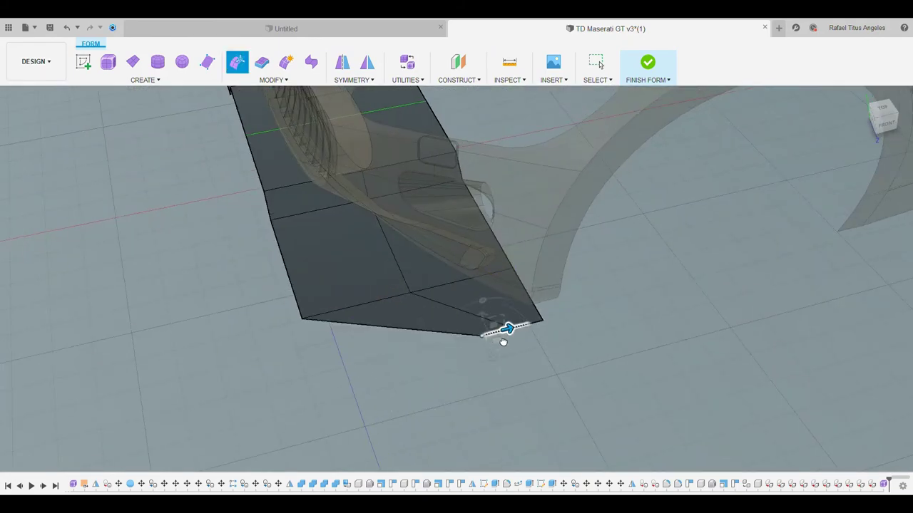
pyautogui.moveTo(502, 342)
pyautogui.keyDown('shift'); pyautogui.mouseDown(button='middle')
pyautogui.moveTo(529, 339)
pyautogui.moveTo(517, 251)
pyautogui.mouseUp(button='middle'); pyautogui.keyUp('shift')
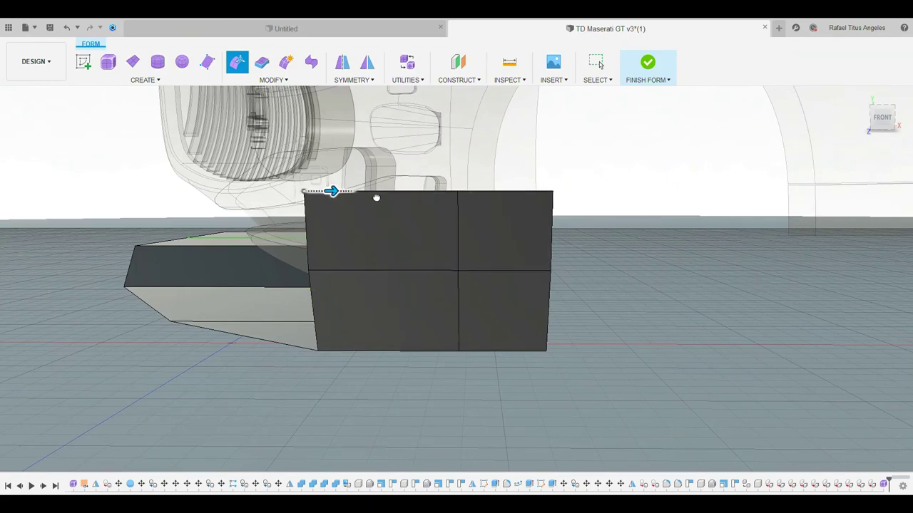
pyautogui.moveTo(375, 197); pyautogui.dragTo(425, 284)
pyautogui.moveTo(398, 343)
pyautogui.keyDown('shift'); pyautogui.mouseDown(button='middle')
pyautogui.moveTo(345, 268)
pyautogui.moveTo(327, 281)
pyautogui.moveTo(354, 316)
pyautogui.moveTo(613, 273)
pyautogui.mouseUp(button='middle'); pyautogui.keyUp('shift')
pyautogui.press('Escape')
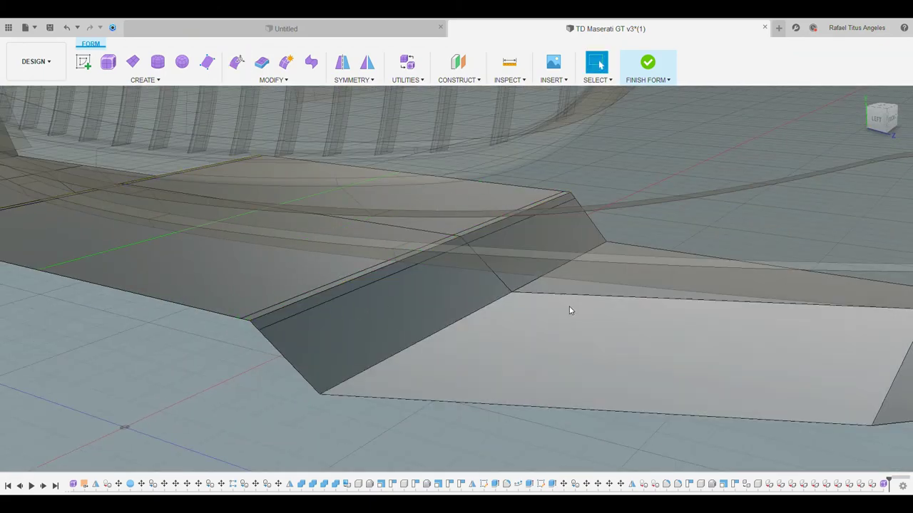
# Step: Zoom and orbit around the slanted splitter fin to check its edge
pyautogui.scroll(-5, 521, 314)
pyautogui.moveTo(521, 315)
pyautogui.keyDown('shift'); pyautogui.mouseDown(button='middle')
pyautogui.moveTo(490, 311)
pyautogui.moveTo(342, 391)
pyautogui.moveTo(231, 342)
pyautogui.moveTo(334, 364)
pyautogui.mouseUp(button='middle'); pyautogui.keyUp('shift')
pyautogui.scroll(5, 490, 311)
pyautogui.scroll(-5, 489, 311)
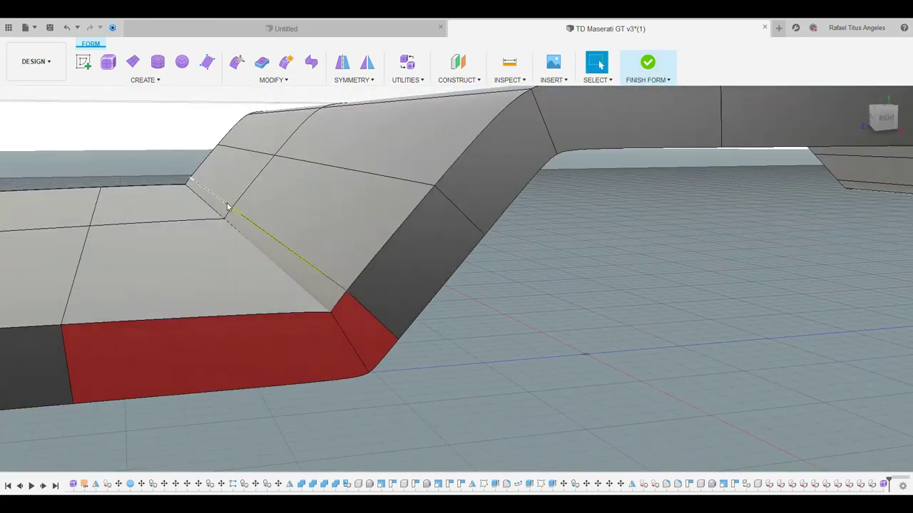
pyautogui.scroll(-5, 246, 234)
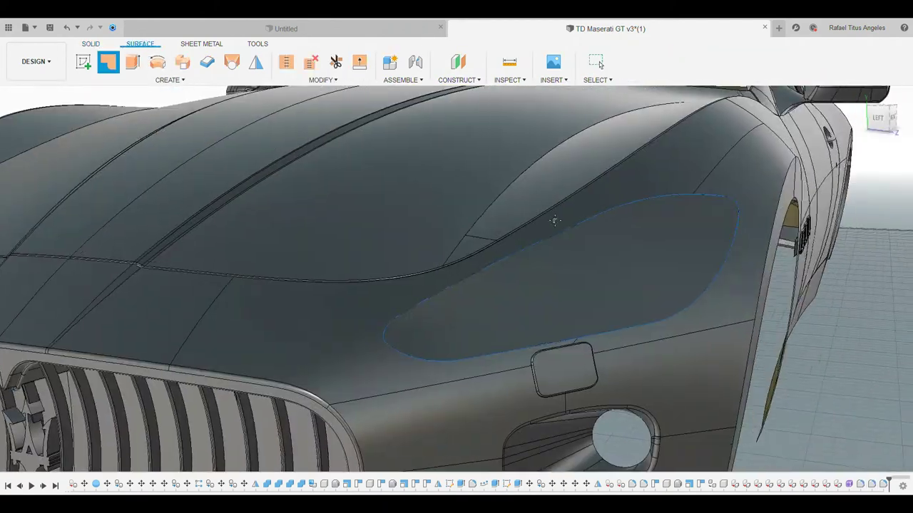
# Step: Turn to a side view of the front fender and select the headlight patch surface
pyautogui.keyDown('shift'); pyautogui.moveTo(555, 220); pyautogui.dragTo(383, 336, button='middle'); pyautogui.keyUp('shift')
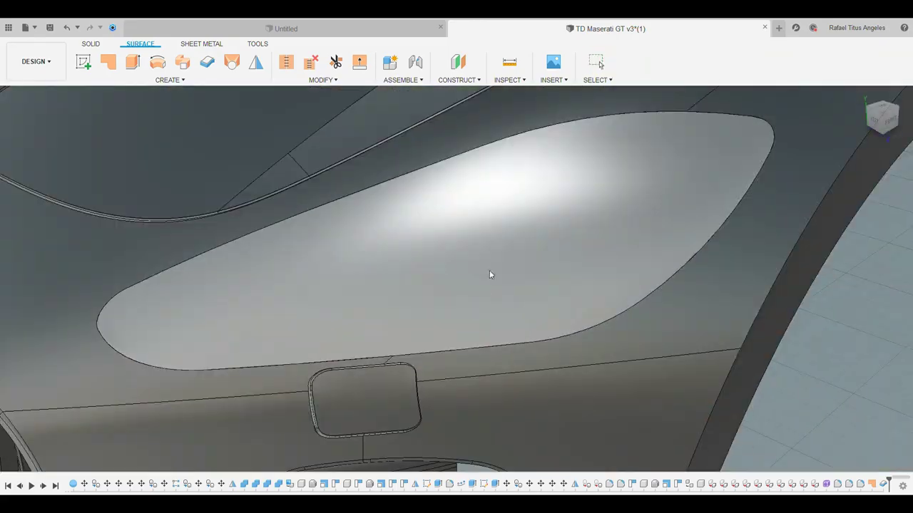
pyautogui.click(489, 270)
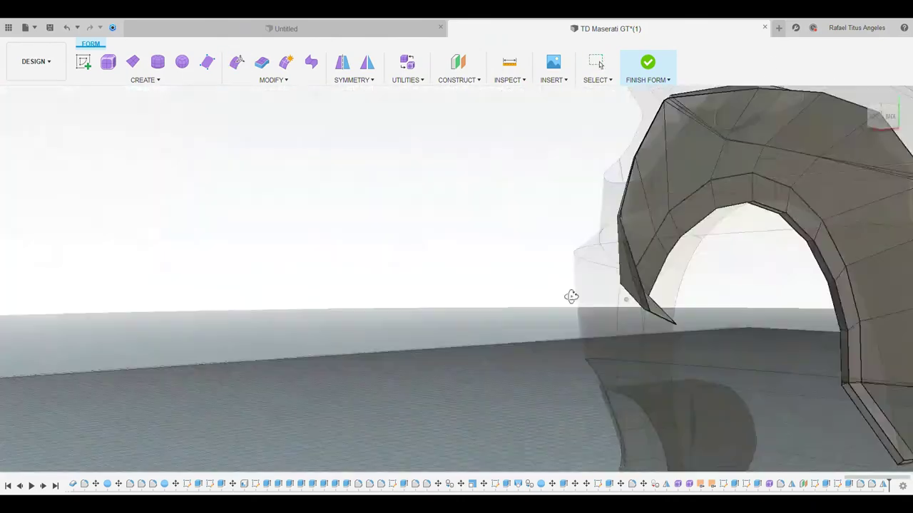
# Step: Inspect the rear flare's arch edge from close angles, then finish the form into the solid body
pyautogui.moveTo(570, 295)
pyautogui.keyDown('shift'); pyautogui.mouseDown(button='middle')
pyautogui.moveTo(495, 267)
pyautogui.moveTo(438, 285)
pyautogui.moveTo(565, 325)
pyautogui.moveTo(483, 328)
pyautogui.moveTo(457, 359)
pyautogui.mouseUp(button='middle'); pyautogui.keyUp('shift')
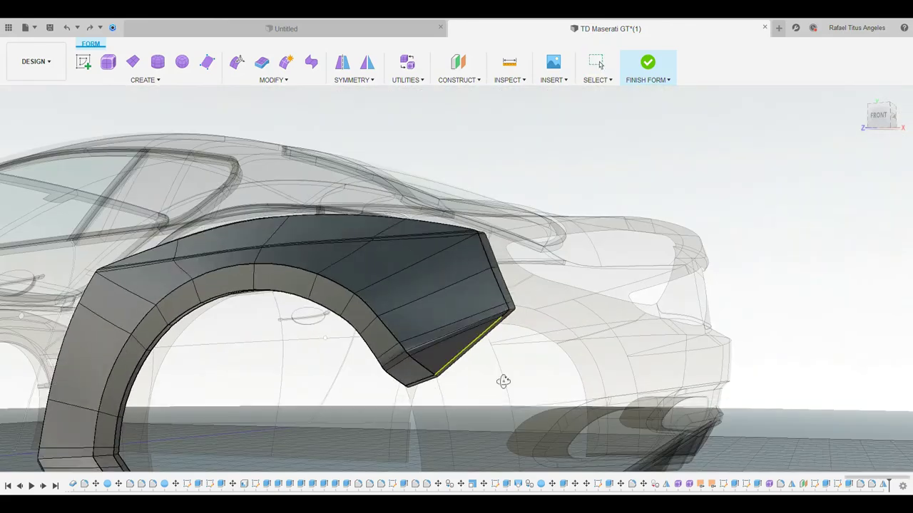
pyautogui.keyDown('shift'); pyautogui.moveTo(503, 382); pyautogui.dragTo(911, 79, button='middle'); pyautogui.keyUp('shift')
pyautogui.moveTo(804, 144)
pyautogui.keyDown('shift'); pyautogui.mouseDown(button='middle')
pyautogui.moveTo(604, 207)
pyautogui.moveTo(592, 225)
pyautogui.mouseUp(button='middle'); pyautogui.keyUp('shift')
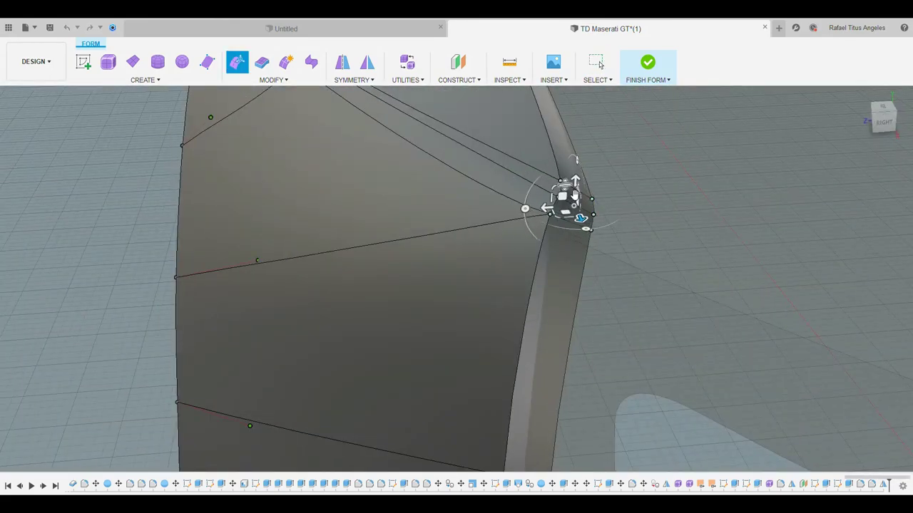
pyautogui.keyDown('shift'); pyautogui.moveTo(538, 217); pyautogui.dragTo(520, 225, button='middle'); pyautogui.keyUp('shift')
pyautogui.scroll(-10, 568, 174)
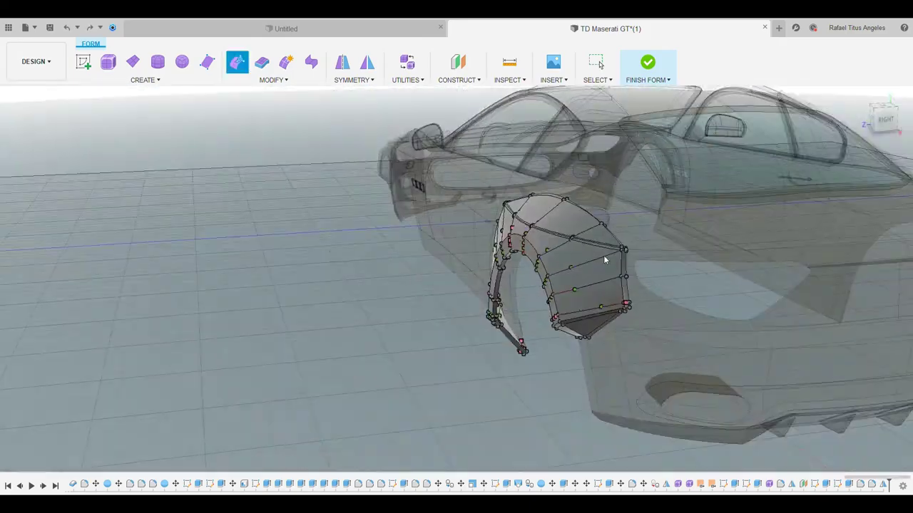
pyautogui.scroll(8, 425, 238)
pyautogui.keyDown('shift'); pyautogui.moveTo(425, 239); pyautogui.dragTo(400, 195, button='middle'); pyautogui.keyUp('shift')
pyautogui.press('Escape')
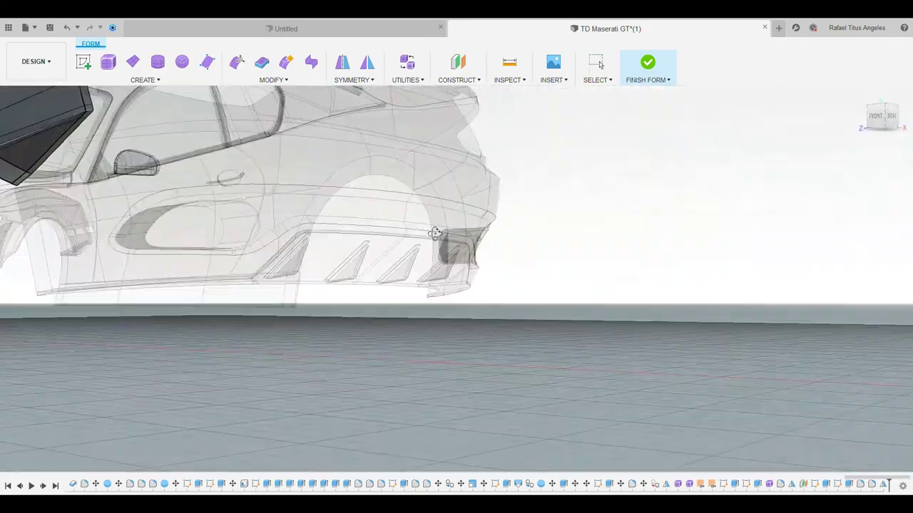
pyautogui.moveTo(753, 294)
pyautogui.keyDown('shift'); pyautogui.mouseDown(button='middle')
pyautogui.moveTo(497, 411)
pyautogui.moveTo(534, 352)
pyautogui.moveTo(483, 350)
pyautogui.mouseUp(button='middle'); pyautogui.keyUp('shift')
pyautogui.click(647, 63)
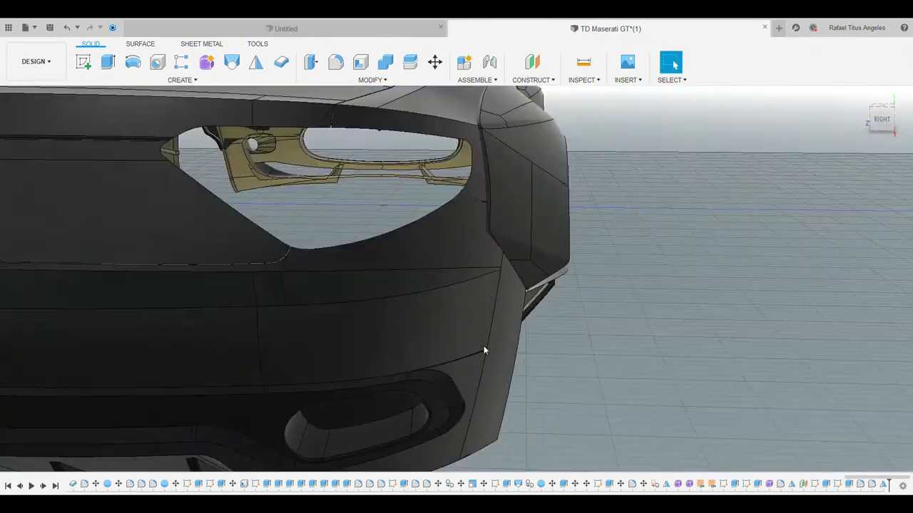
# Step: Frame the roof edge spline and offset it to form the strip's second edge
pyautogui.scroll(3, 525, 229)
pyautogui.scroll(3, 376, 362)
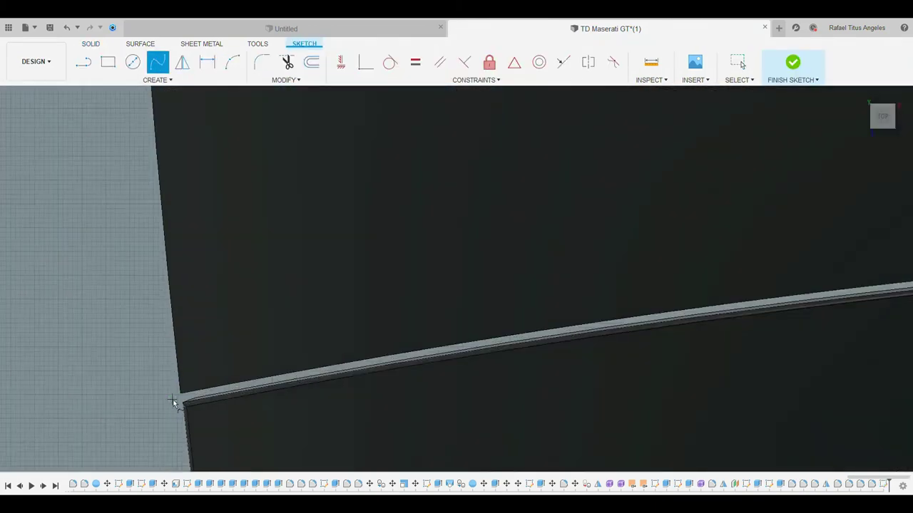
pyautogui.scroll(2, 458, 292)
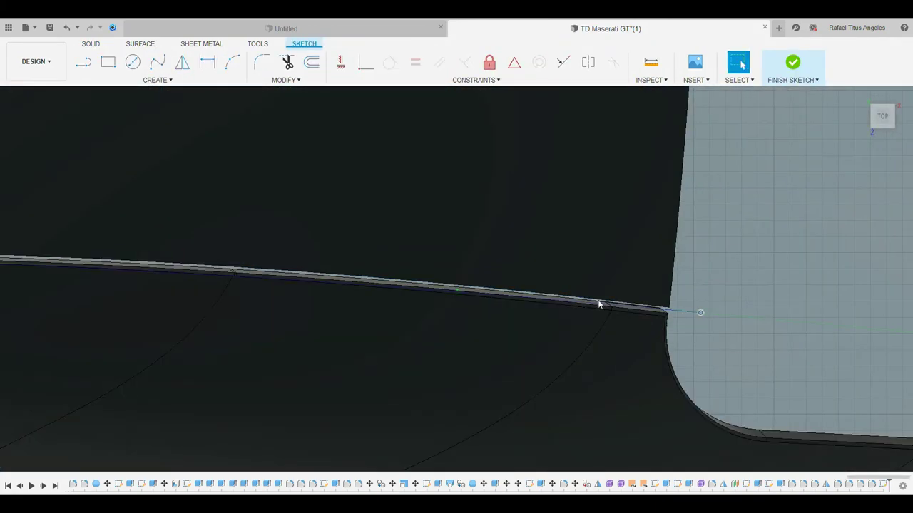
pyautogui.keyDown('shift'); pyautogui.moveTo(491, 255); pyautogui.dragTo(351, 284, button='middle'); pyautogui.keyUp('shift')
pyautogui.moveTo(162, 279); pyautogui.dragTo(869, 371, button='middle')
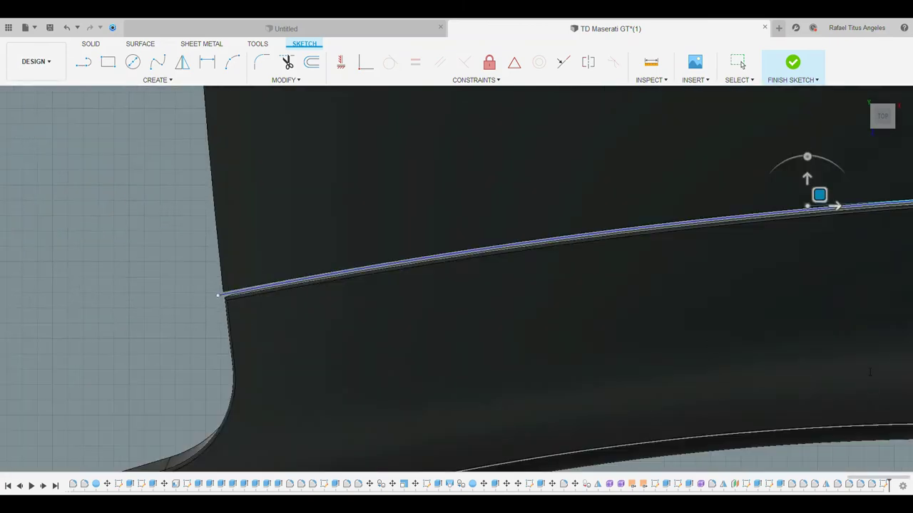
pyautogui.scroll(2, 238, 268)
pyautogui.press('o')
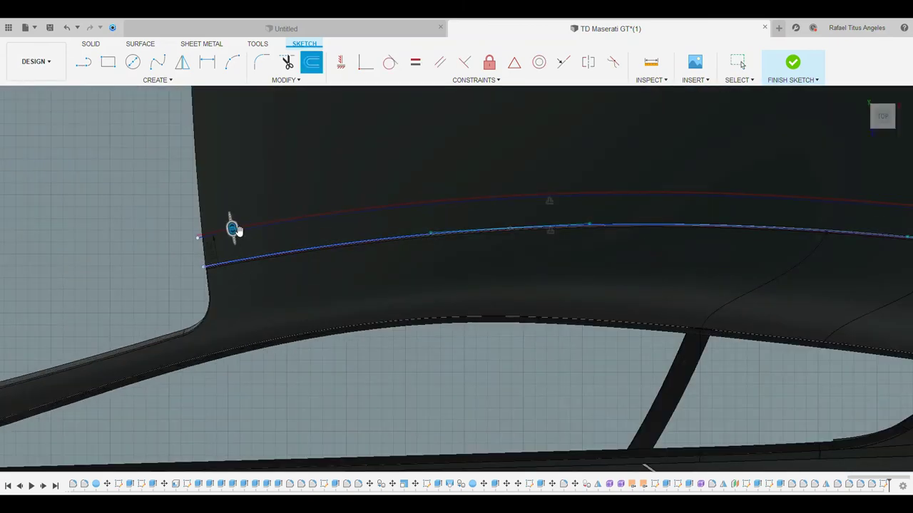
# Step: Close the roof strip ends with lines and mirror the strip curves to the other side
pyautogui.press('l')
pyautogui.scroll(-3, 445, 309)
pyautogui.scroll(-3, 519, 231)
pyautogui.scroll(-2, 635, 230)
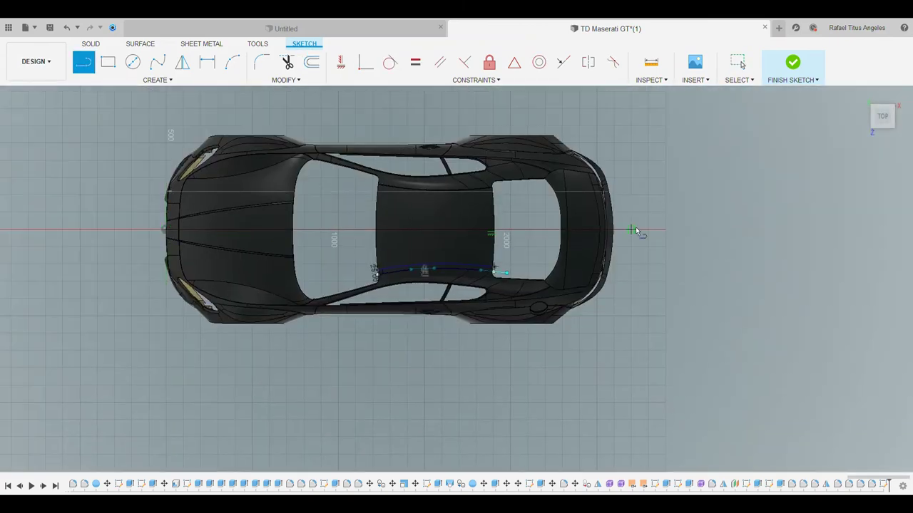
pyautogui.scroll(4, 403, 238)
pyautogui.scroll(5, 403, 237)
pyautogui.press('m')
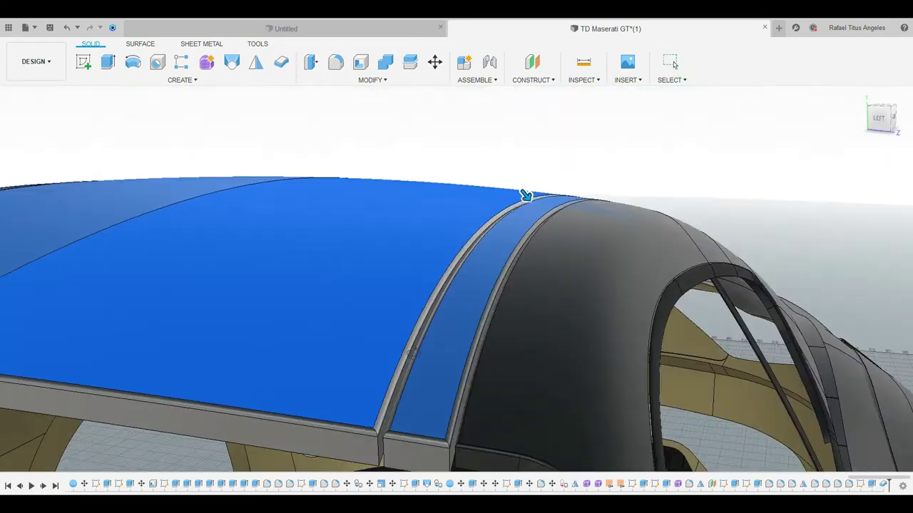
# Step: Return to the Home view of the whole car and start an In-Canvas Render
pyautogui.moveTo(525, 195)
pyautogui.keyDown('shift'); pyautogui.mouseDown(button='middle')
pyautogui.moveTo(373, 434)
pyautogui.moveTo(522, 340)
pyautogui.moveTo(338, 314)
pyautogui.moveTo(394, 373)
pyautogui.mouseUp(button='middle'); pyautogui.keyUp('shift')
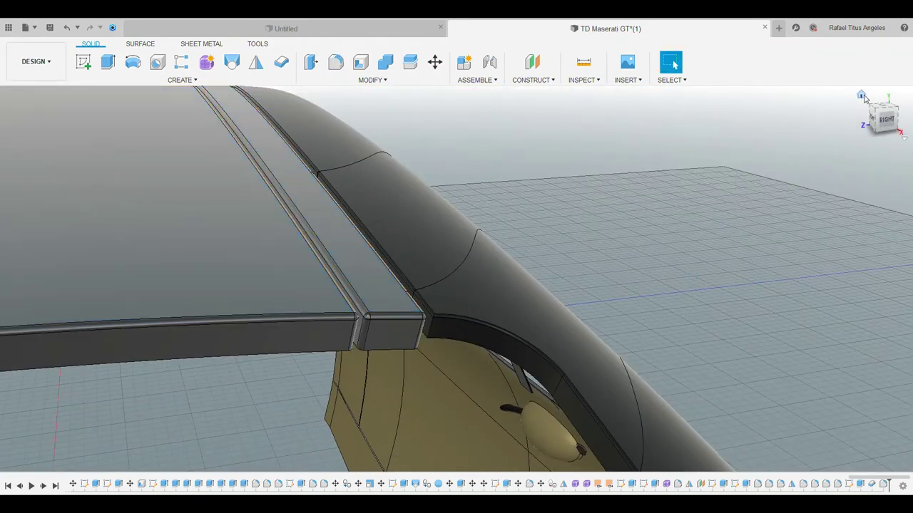
pyautogui.click(861, 96)
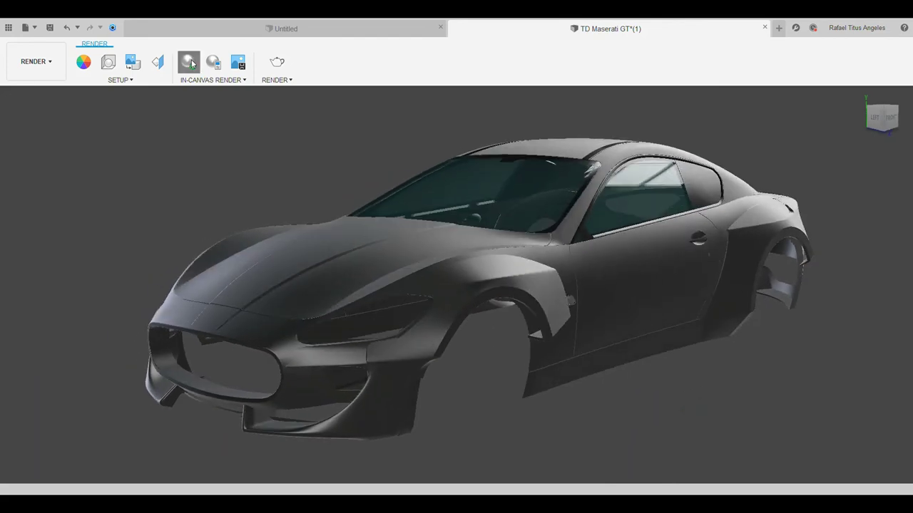
pyautogui.click(189, 62)
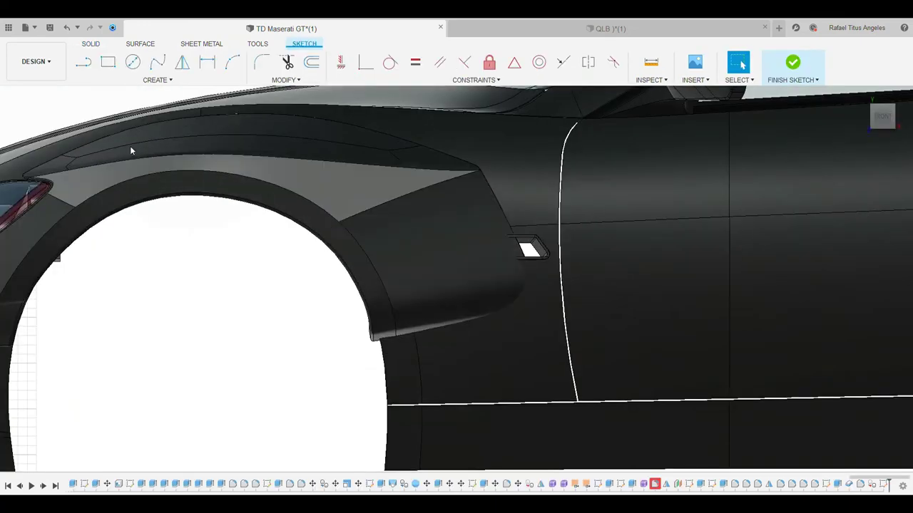
# Step: Draw the vent sketch lines on the side panel and select the vent profile
pyautogui.click(83, 62)
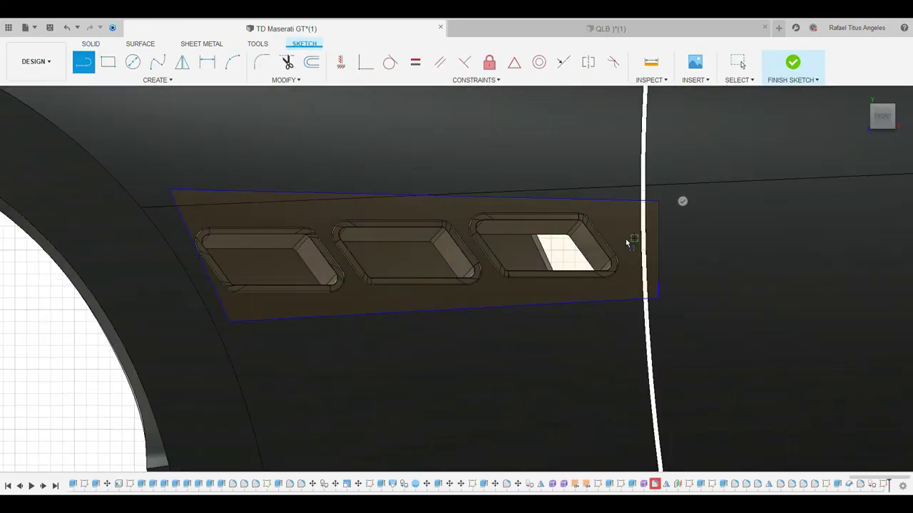
pyautogui.press('Escape')
pyautogui.keyDown('shift'); pyautogui.moveTo(396, 238); pyautogui.dragTo(563, 383, button='middle'); pyautogui.keyUp('shift')
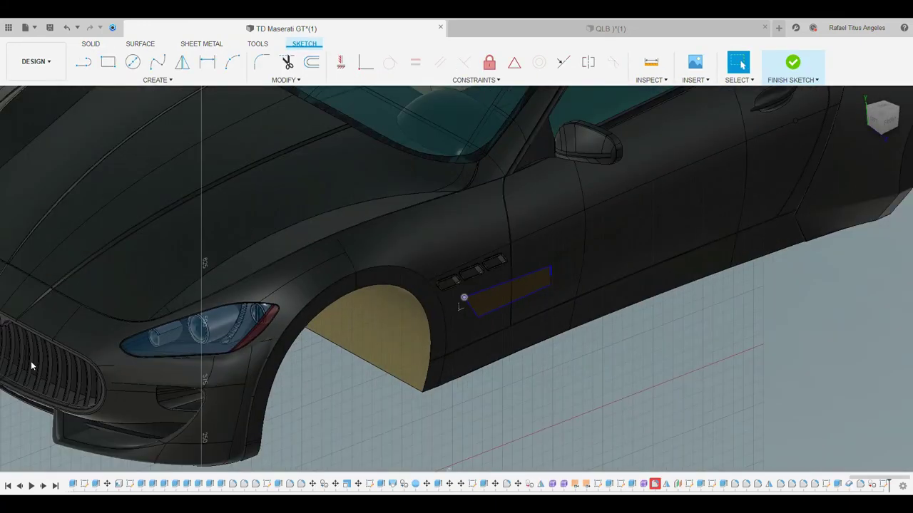
pyautogui.keyDown('shift'); pyautogui.moveTo(30, 360); pyautogui.dragTo(30, 260, button='middle'); pyautogui.keyUp('shift')
pyautogui.moveTo(69, 426)
pyautogui.keyDown('shift'); pyautogui.mouseDown(button='middle')
pyautogui.moveTo(53, 195)
pyautogui.moveTo(538, 300)
pyautogui.mouseUp(button='middle'); pyautogui.keyUp('shift')
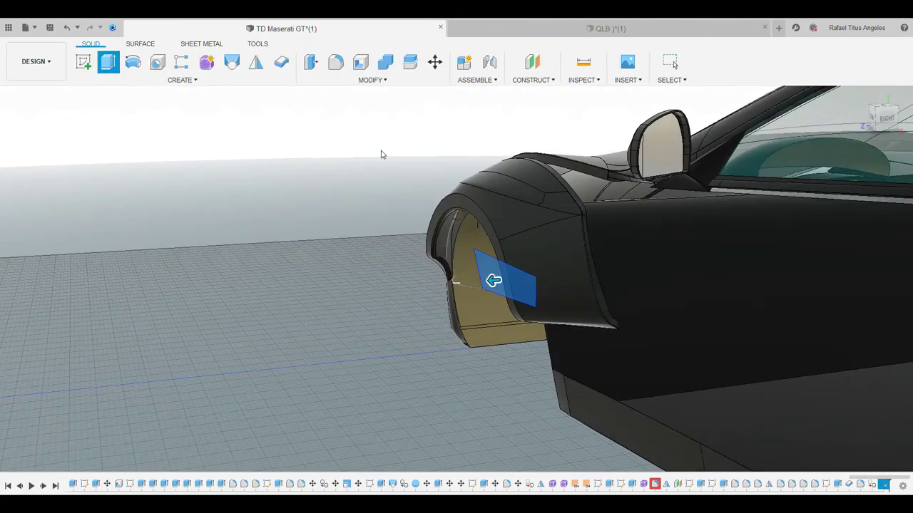
# Step: Orbit and zoom around the front fender to inspect the extruded vents
pyautogui.keyDown('shift'); pyautogui.moveTo(381, 154); pyautogui.dragTo(322, 350, button='middle'); pyautogui.keyUp('shift')
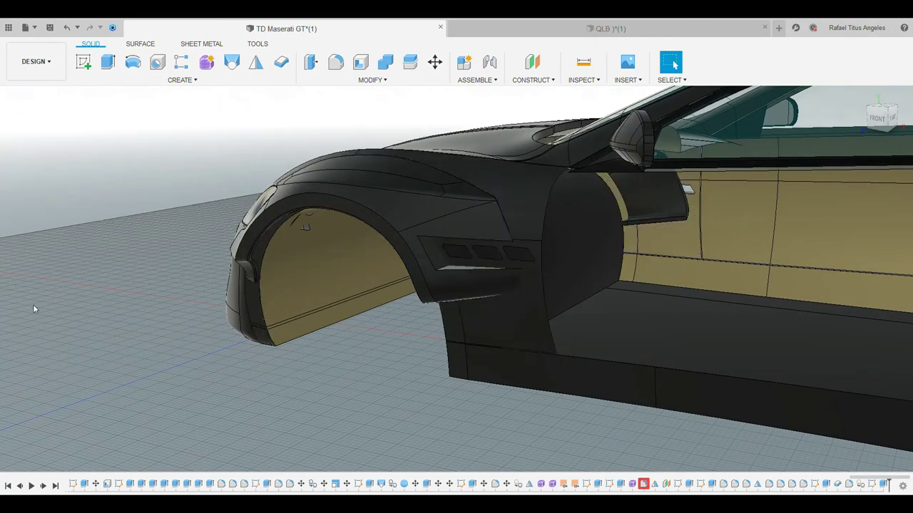
pyautogui.scroll(5, 397, 234)
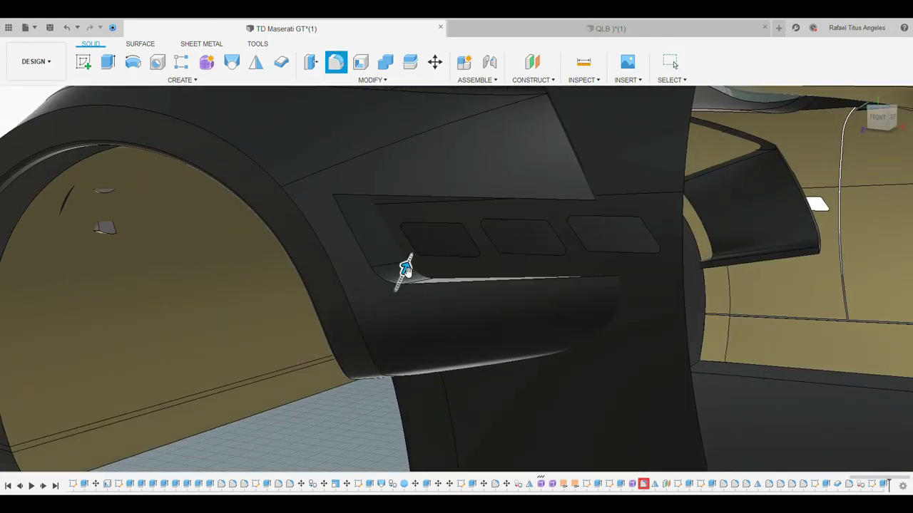
pyautogui.moveTo(405, 269)
pyautogui.keyDown('shift'); pyautogui.mouseDown(button='middle')
pyautogui.moveTo(414, 213)
pyautogui.moveTo(347, 137)
pyautogui.moveTo(352, 214)
pyautogui.moveTo(342, 298)
pyautogui.mouseUp(button='middle'); pyautogui.keyUp('shift')
pyautogui.scroll(-10, 401, 324)
pyautogui.keyDown('shift'); pyautogui.moveTo(401, 324); pyautogui.dragTo(617, 404, button='middle'); pyautogui.keyUp('shift')
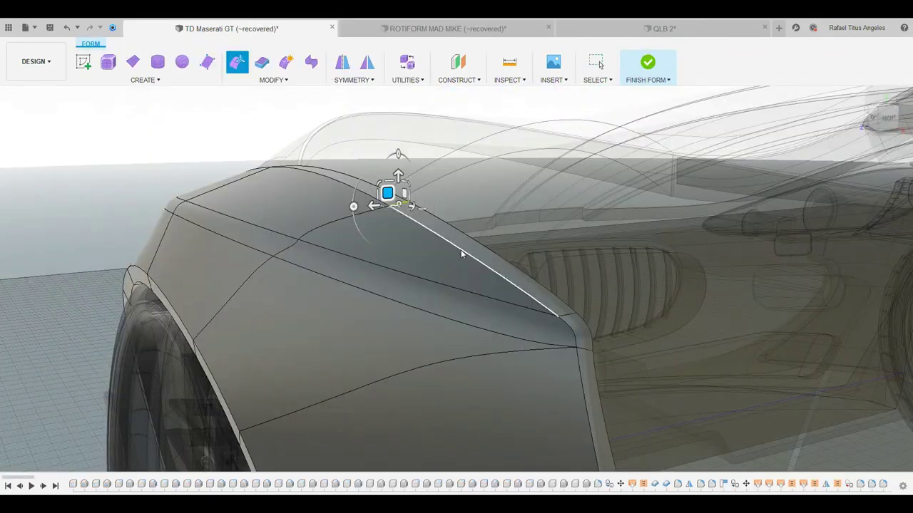
# Step: Orbit and zoom around the car body to frame the area beside the rear wheel
pyautogui.scroll(3, 340, 169)
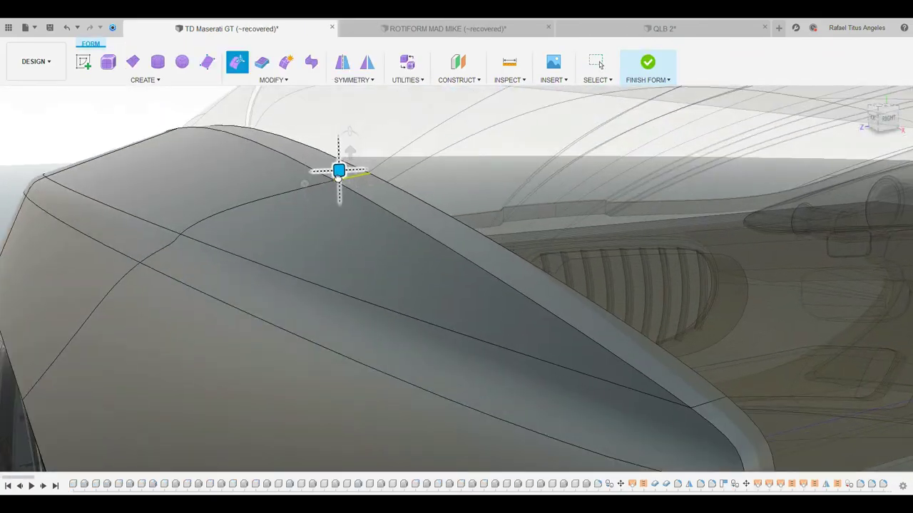
pyautogui.keyDown('shift'); pyautogui.moveTo(340, 169); pyautogui.dragTo(350, 179, button='middle'); pyautogui.keyUp('shift')
pyautogui.scroll(3, 394, 155)
pyautogui.moveTo(394, 154)
pyautogui.keyDown('shift'); pyautogui.mouseDown(button='middle')
pyautogui.moveTo(496, 255)
pyautogui.moveTo(298, 371)
pyautogui.moveTo(681, 307)
pyautogui.mouseUp(button='middle'); pyautogui.keyUp('shift')
pyautogui.scroll(-10, 297, 371)
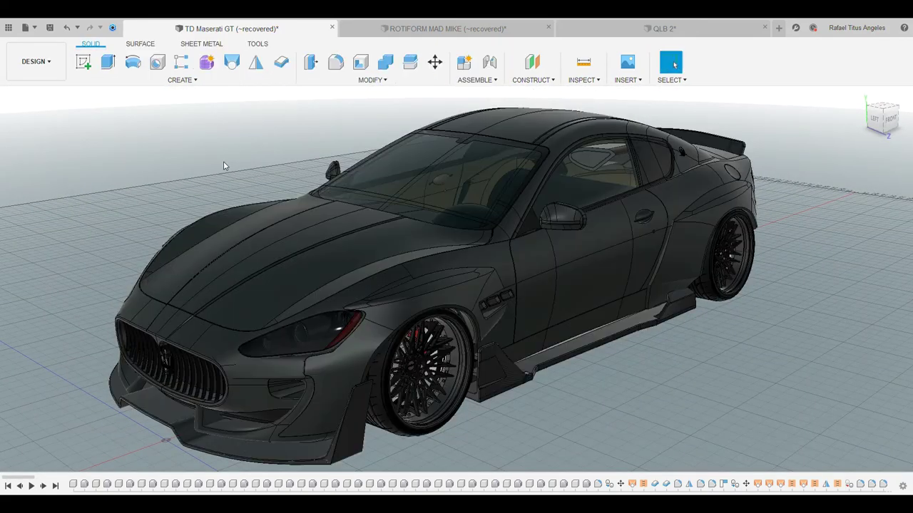
pyautogui.scroll(5, 224, 161)
pyautogui.moveTo(285, 228)
pyautogui.keyDown('shift'); pyautogui.mouseDown(button='middle')
pyautogui.moveTo(355, 290)
pyautogui.moveTo(353, 353)
pyautogui.mouseUp(button='middle'); pyautogui.keyUp('shift')
pyautogui.scroll(-5, 355, 289)
pyautogui.scroll(5, 360, 343)
pyautogui.scroll(-10, 353, 353)
pyautogui.scroll(10, 347, 361)
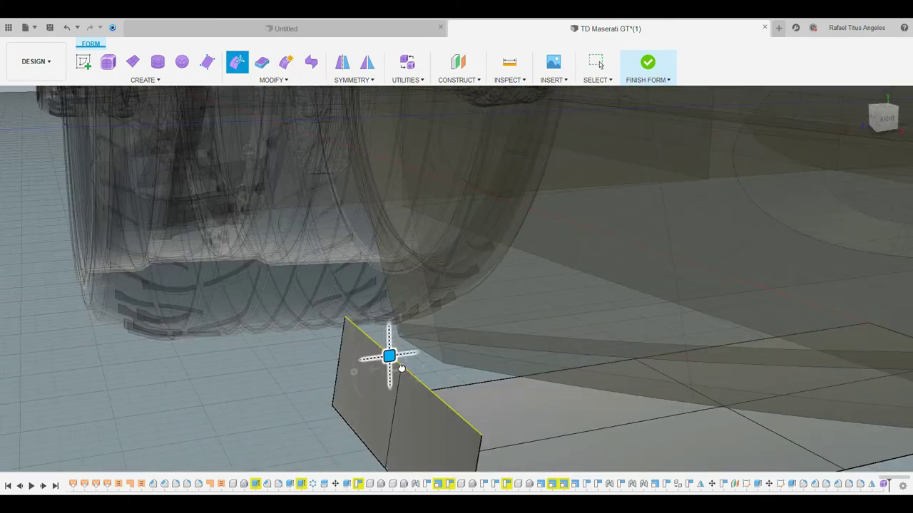
# Step: Bend the fin's vertical face by its edge and check it in smooth and box display
pyautogui.moveTo(389, 354); pyautogui.dragTo(389, 314)
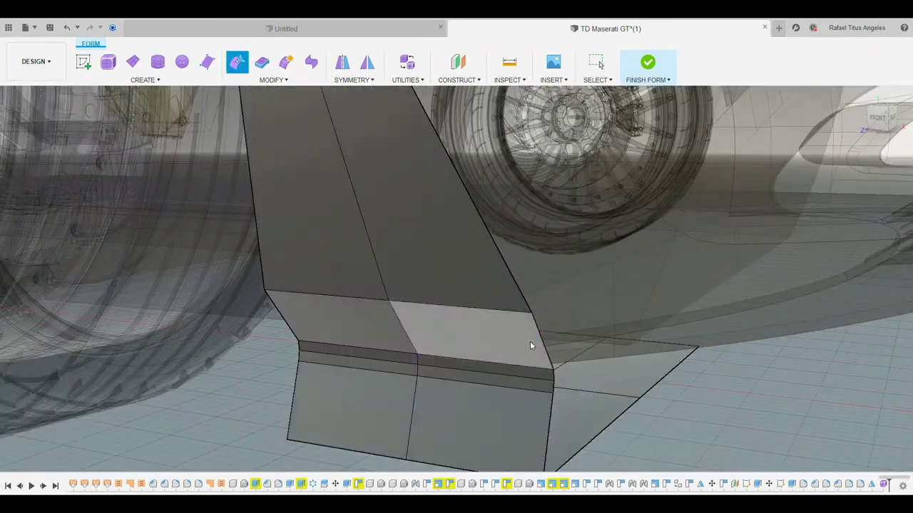
pyautogui.scroll(3, 524, 314)
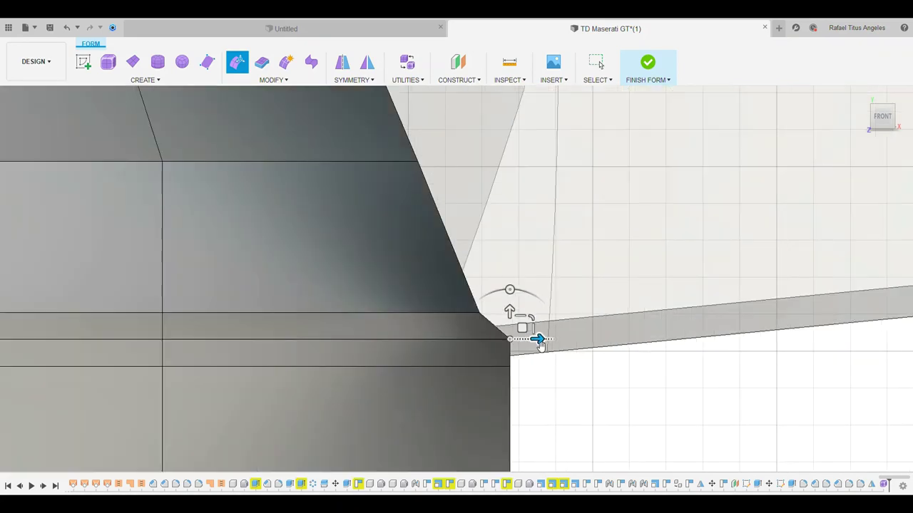
pyautogui.scroll(-5, 416, 226)
pyautogui.scroll(3, 444, 286)
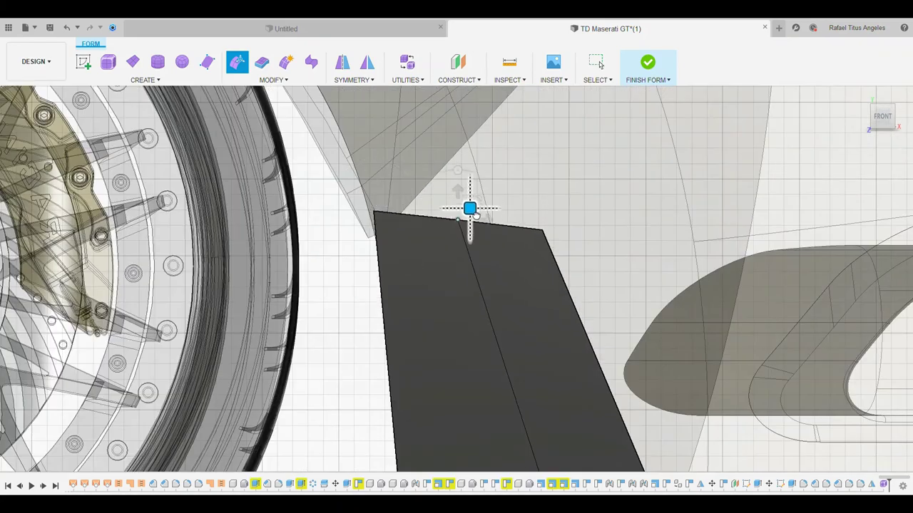
pyautogui.keyDown('shift'); pyautogui.moveTo(444, 286); pyautogui.dragTo(379, 352, button='middle'); pyautogui.keyUp('shift')
pyautogui.scroll(3, 379, 352)
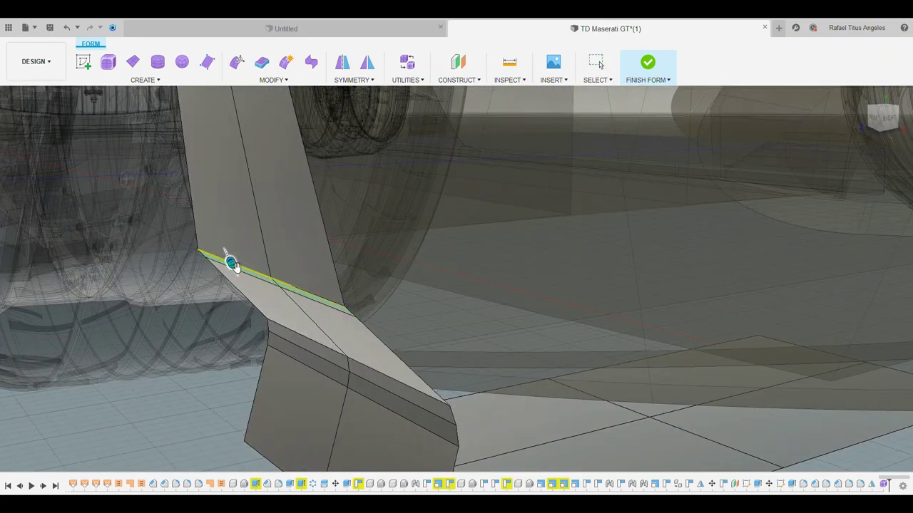
pyautogui.scroll(-5, 337, 258)
pyautogui.scroll(5, 404, 303)
pyautogui.hotkey('alt', '3')
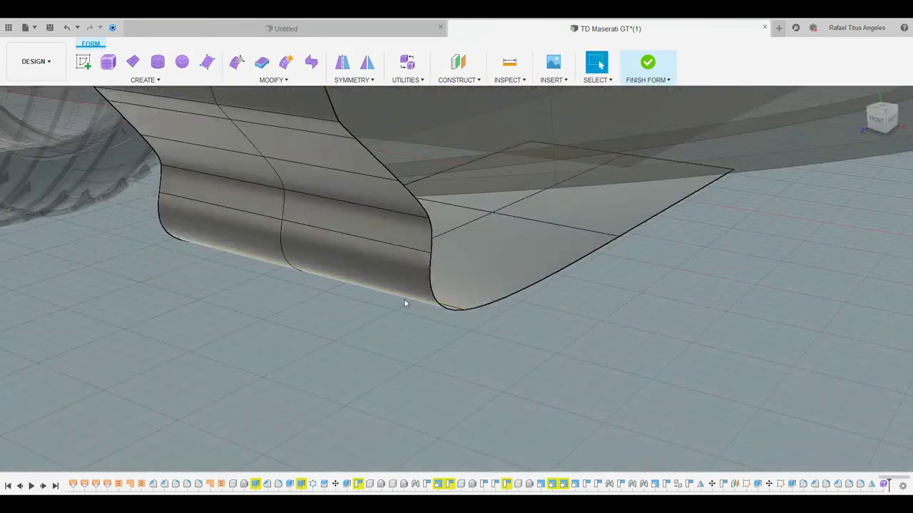
pyautogui.hotkey('alt', '1')
pyautogui.scroll(-5, 205, 290)
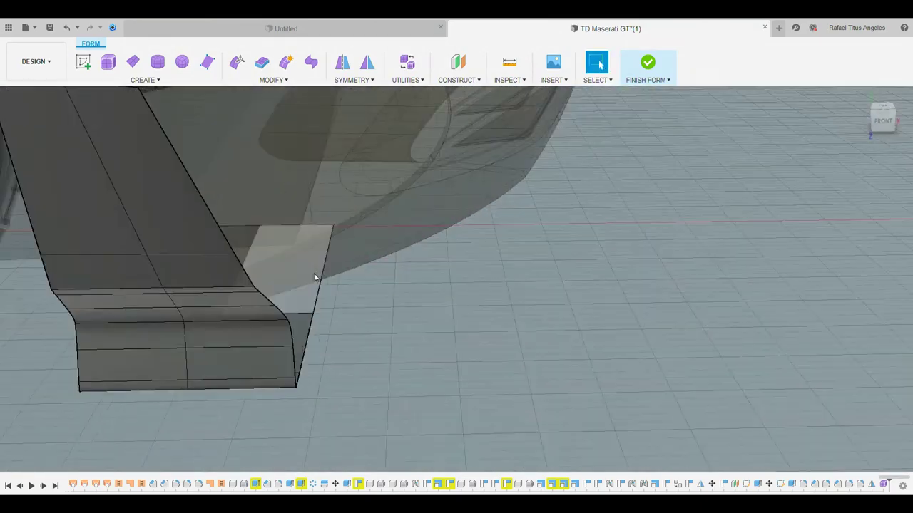
# Step: Finish the fin form and view it from the car's rear three-quarter angle
pyautogui.click(647, 62)
pyautogui.scroll(5, 436, 279)
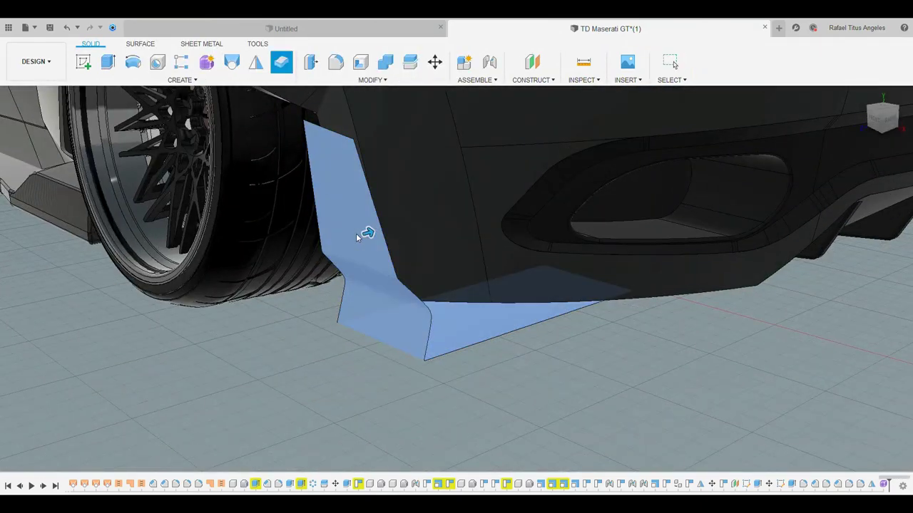
pyautogui.keyDown('shift'); pyautogui.moveTo(436, 279); pyautogui.dragTo(283, 124, button='middle'); pyautogui.keyUp('shift')
pyautogui.scroll(5, 276, 214)
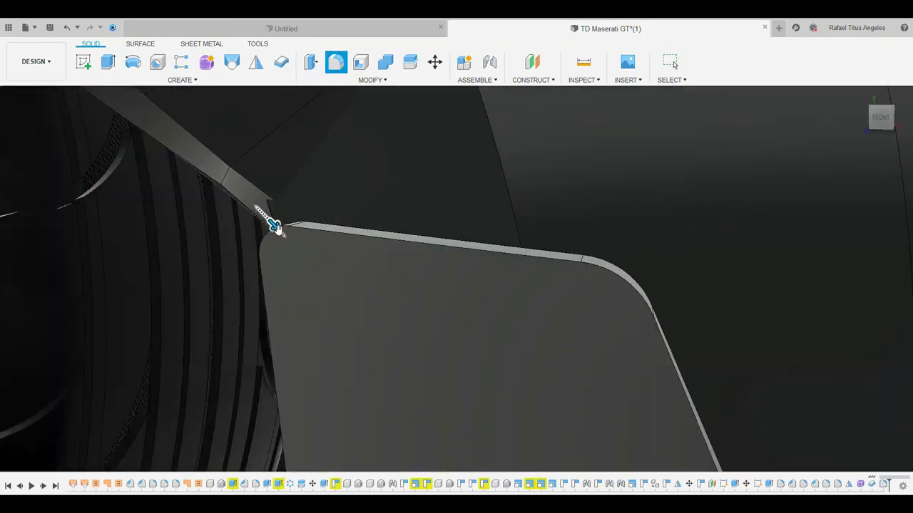
pyautogui.scroll(-4, 310, 224)
pyautogui.scroll(3, 322, 212)
pyautogui.scroll(-6, 492, 288)
pyautogui.keyDown('shift'); pyautogui.moveTo(492, 287); pyautogui.dragTo(807, 271, button='middle'); pyautogui.keyUp('shift')
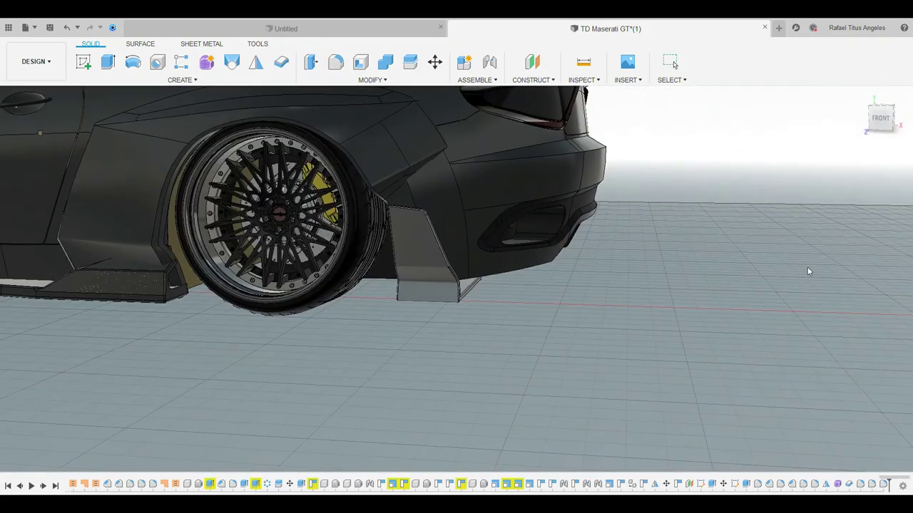
pyautogui.scroll(-5, 648, 414)
pyautogui.keyDown('shift'); pyautogui.moveTo(648, 414); pyautogui.dragTo(475, 399, button='middle'); pyautogui.keyUp('shift')
pyautogui.scroll(4, 475, 399)
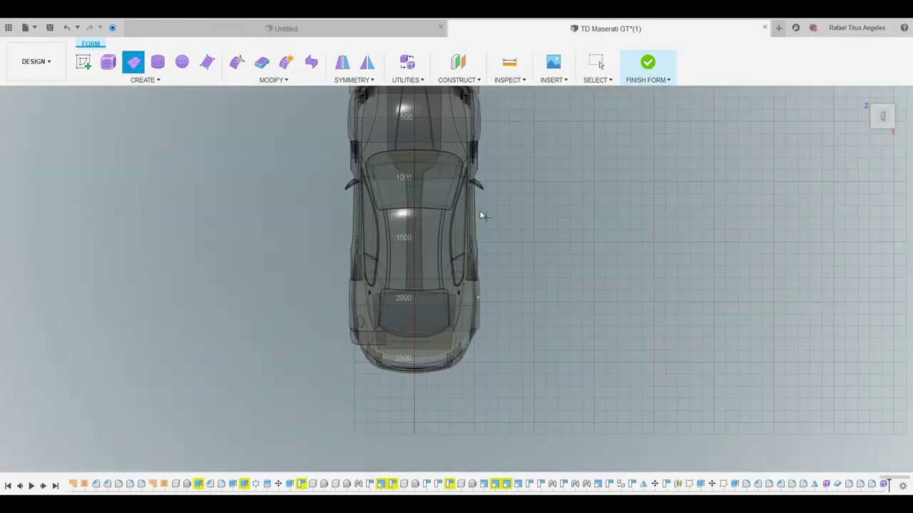
# Step: Place the flat diffuser plane and reshape it by dragging its top edge
pyautogui.scroll(4, 419, 347)
pyautogui.press('Return')
pyautogui.keyDown('shift'); pyautogui.moveTo(424, 376); pyautogui.dragTo(387, 151, button='middle'); pyautogui.keyUp('shift')
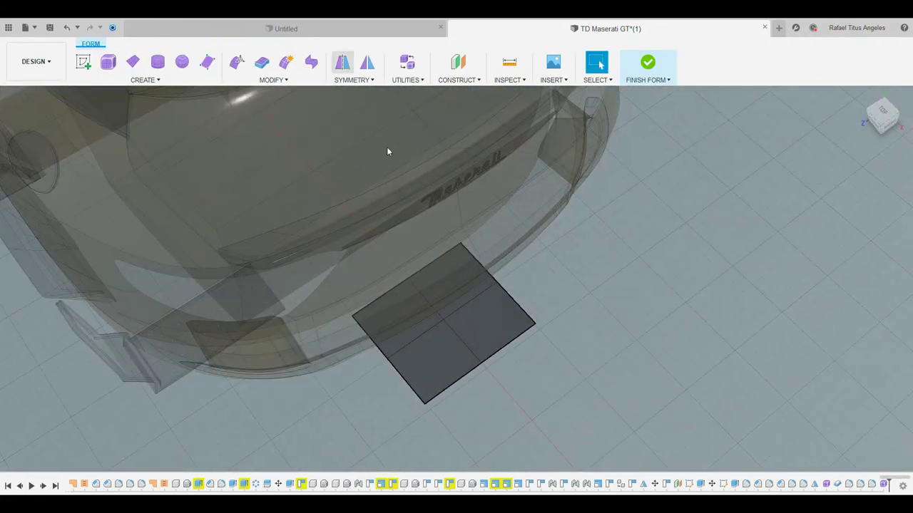
pyautogui.moveTo(426, 361)
pyautogui.keyDown('shift'); pyautogui.mouseDown(button='middle')
pyautogui.moveTo(564, 287)
pyautogui.moveTo(501, 273)
pyautogui.mouseUp(button='middle'); pyautogui.keyUp('shift')
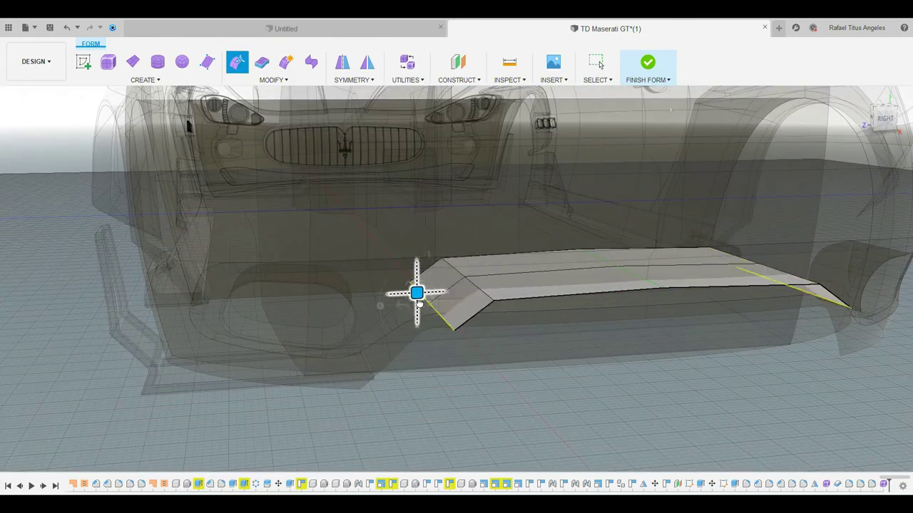
pyautogui.moveTo(353, 388)
pyautogui.keyDown('shift'); pyautogui.mouseDown(button='middle')
pyautogui.moveTo(369, 337)
pyautogui.moveTo(321, 258)
pyautogui.mouseUp(button='middle'); pyautogui.keyUp('shift')
pyautogui.moveTo(244, 355)
pyautogui.keyDown('shift'); pyautogui.mouseDown(button='middle')
pyautogui.moveTo(303, 275)
pyautogui.moveTo(420, 384)
pyautogui.mouseUp(button='middle'); pyautogui.keyUp('shift')
pyautogui.moveTo(271, 262)
pyautogui.keyDown('shift'); pyautogui.mouseDown(button='middle')
pyautogui.moveTo(399, 253)
pyautogui.moveTo(467, 299)
pyautogui.moveTo(131, 287)
pyautogui.moveTo(526, 318)
pyautogui.moveTo(493, 319)
pyautogui.moveTo(207, 244)
pyautogui.moveTo(330, 148)
pyautogui.moveTo(405, 245)
pyautogui.moveTo(256, 311)
pyautogui.moveTo(647, 72)
pyautogui.mouseUp(button='middle'); pyautogui.keyUp('shift')
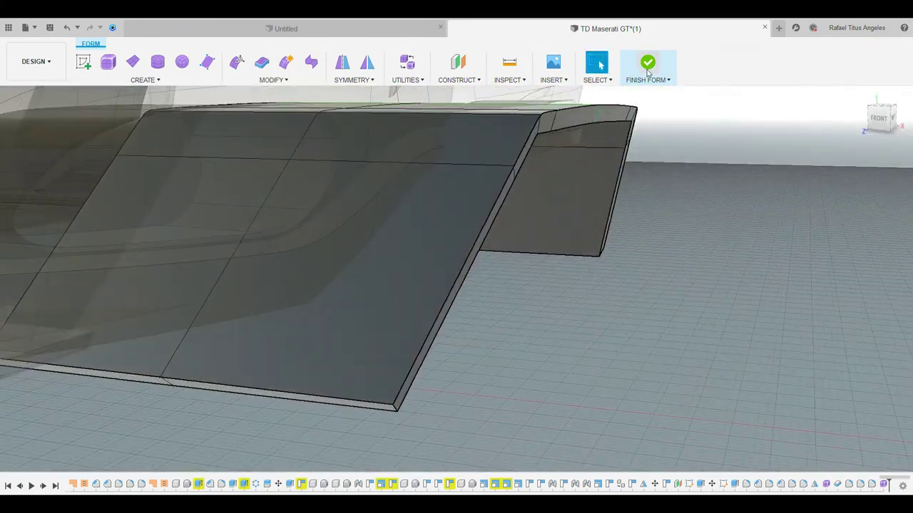
# Step: Finish the diffuser form, select its edge loop, and switch to the front view
pyautogui.click(647, 72)
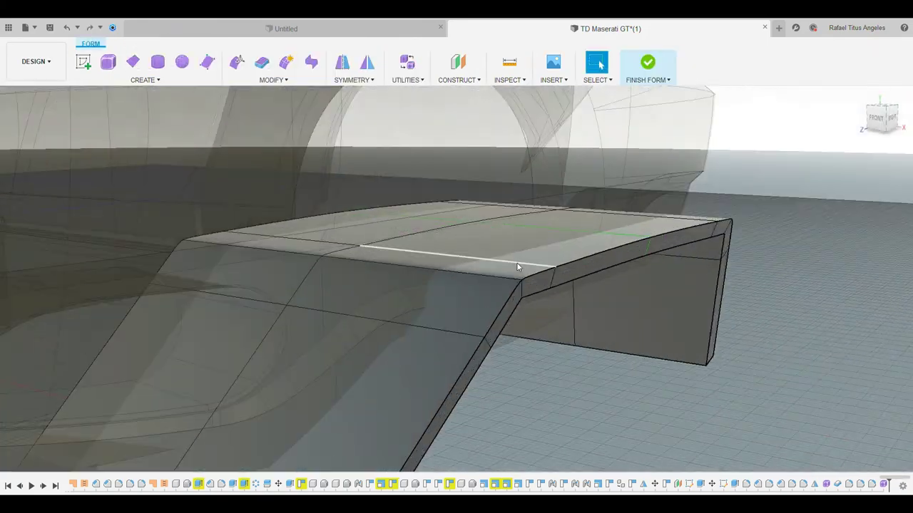
pyautogui.doubleClick(512, 308)
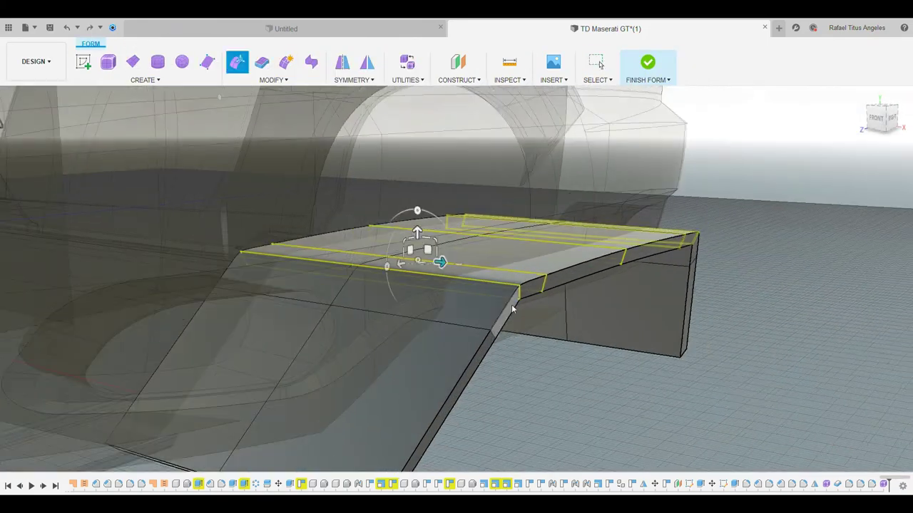
pyautogui.click(882, 117)
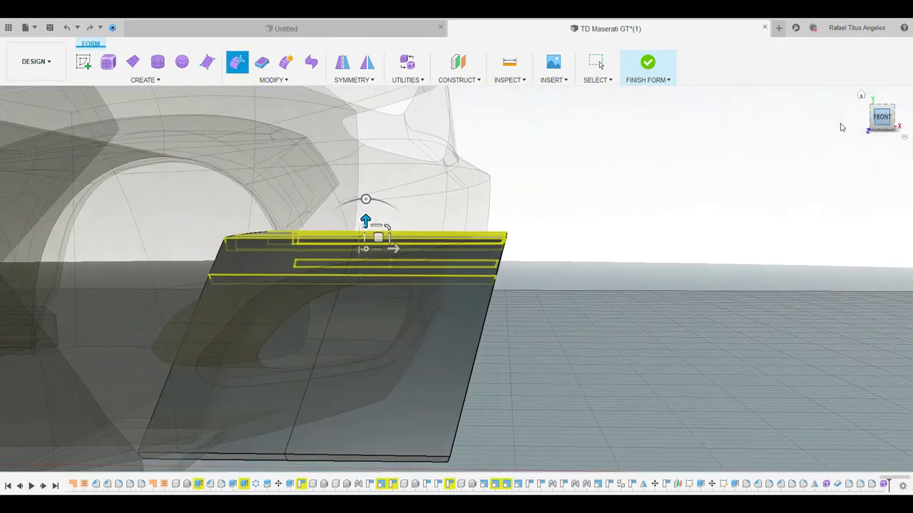